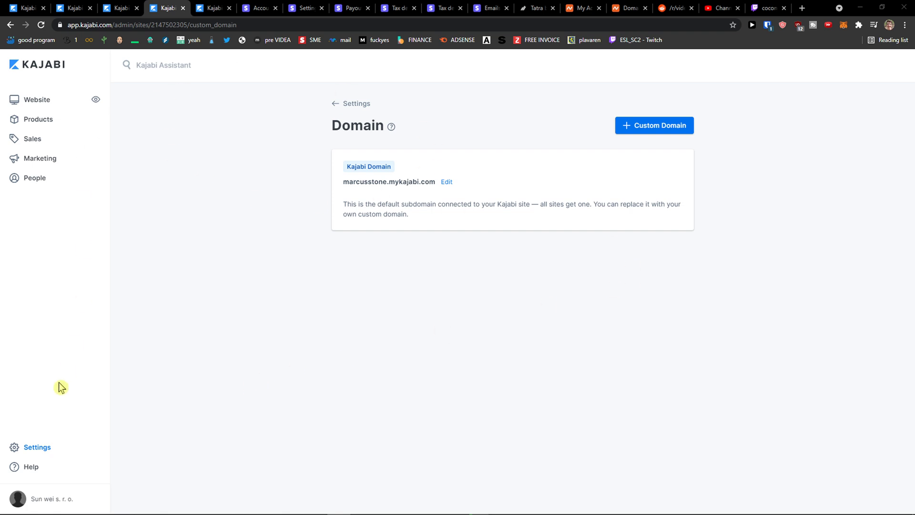
Step: Return to Kajabi's domain settings and start adding a custom domain
click(44, 448)
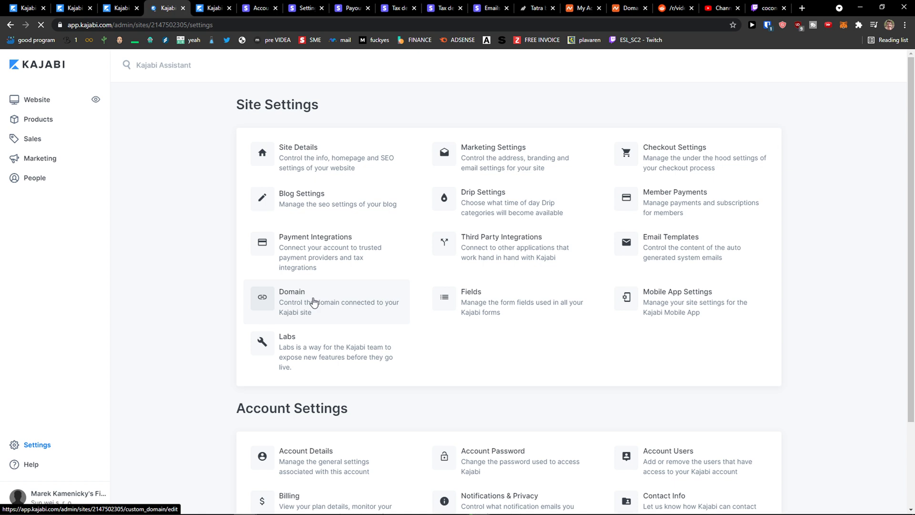
click(313, 302)
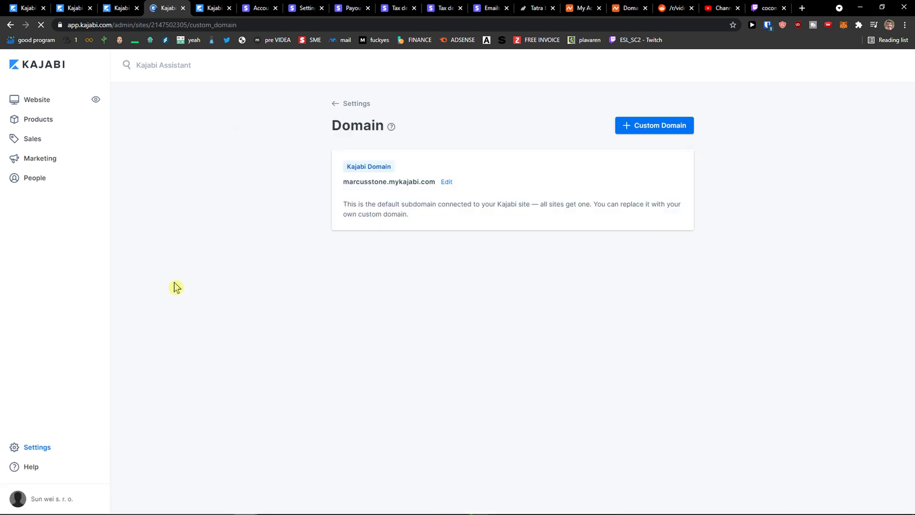
click(646, 129)
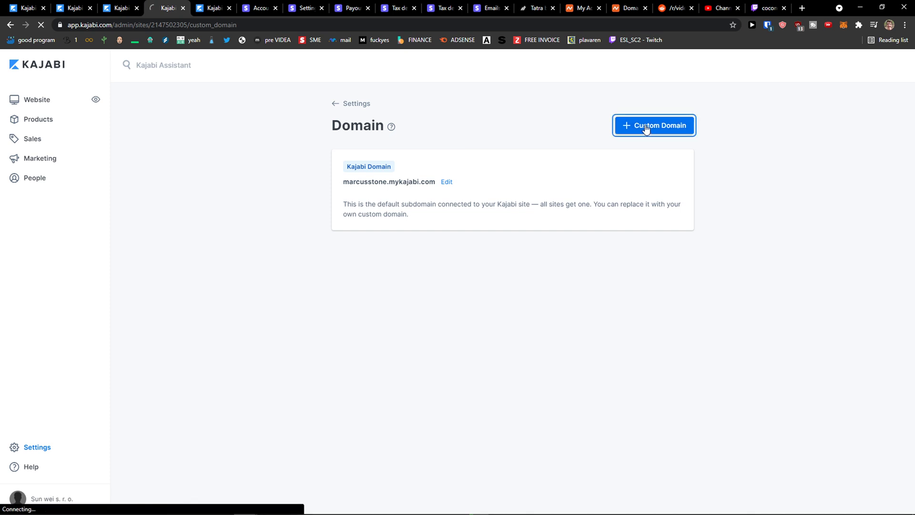
click(583, 8)
drag(329, 7, 215, 8)
click(169, 9)
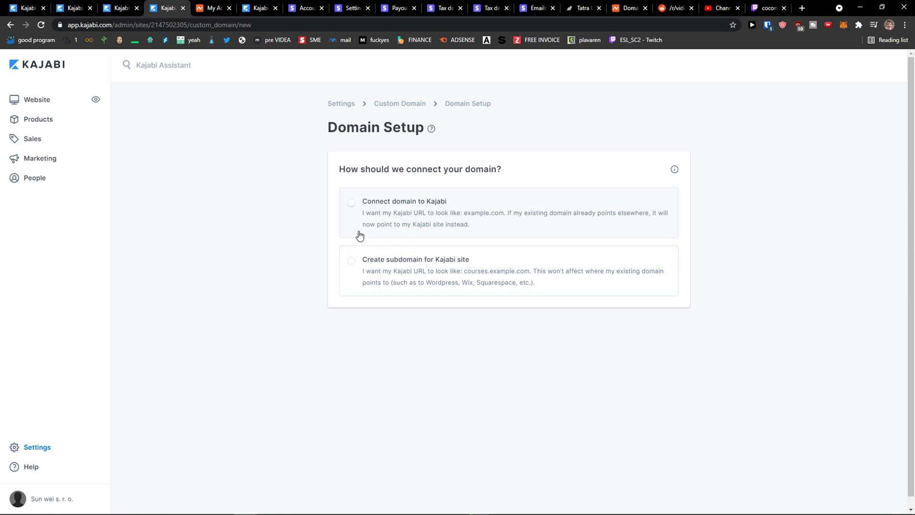
Step: Choose to connect a whole domain to Kajabi and submit viewsarchitect.com
click(422, 226)
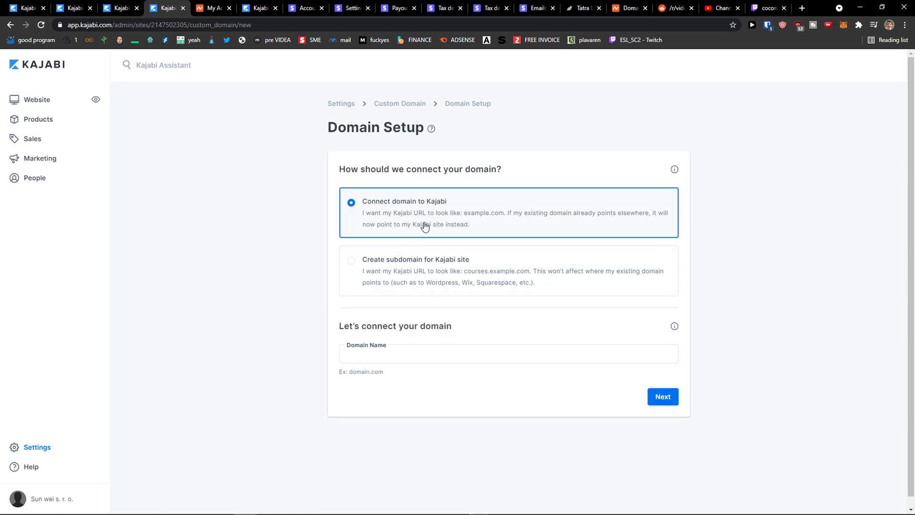
click(400, 351)
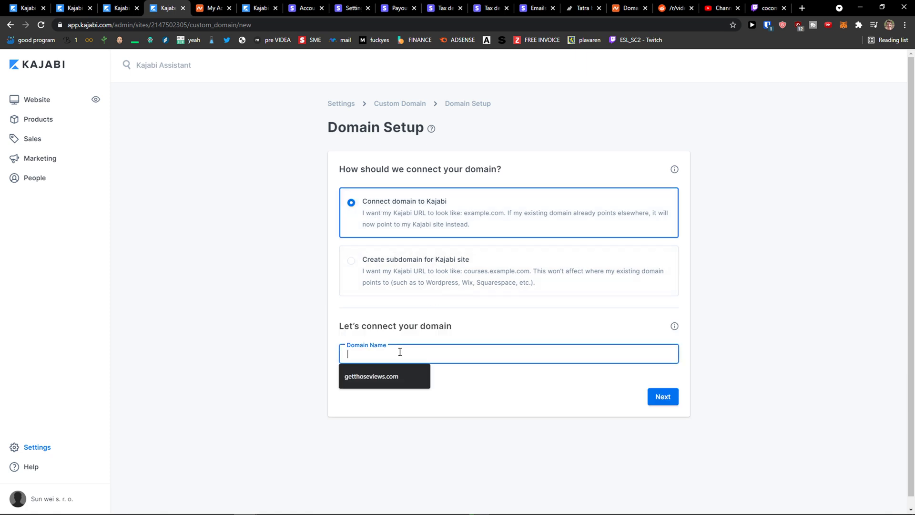
text(viewsarchitect.com)
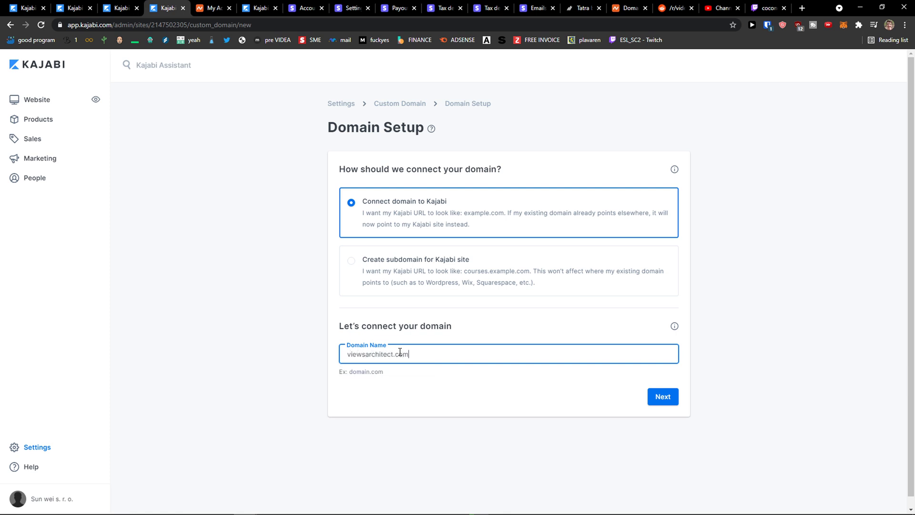
click(663, 397)
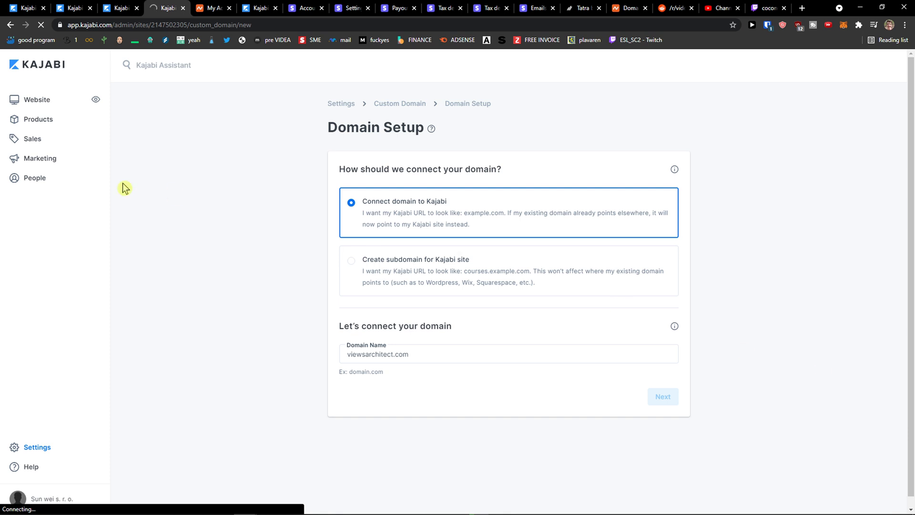
click(803, 8)
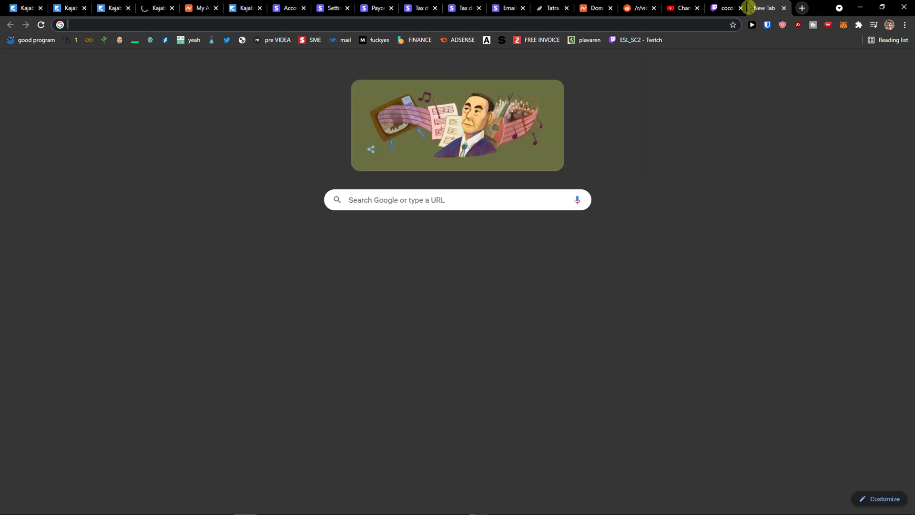
key(ctrl+w)
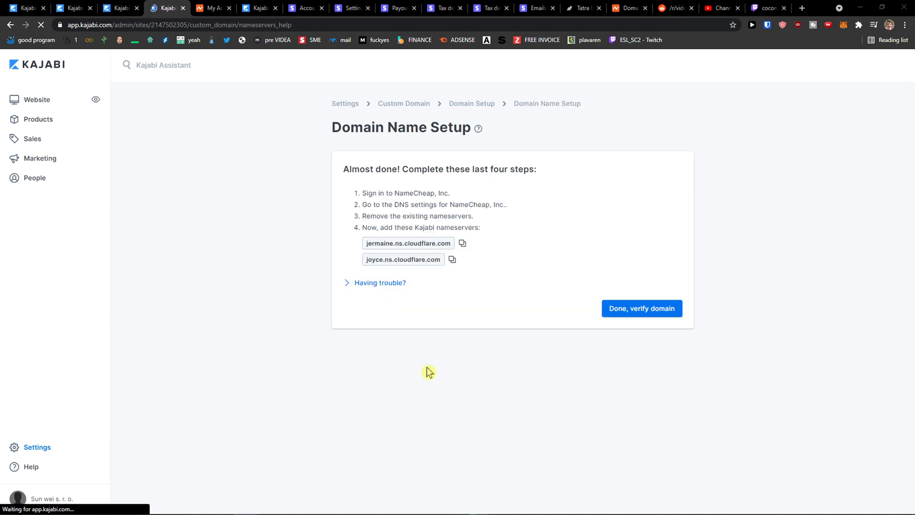
Step: Read Kajabi's 'Almost done' nameserver steps against the Namecheap account dashboard
drag(342, 169, 545, 177)
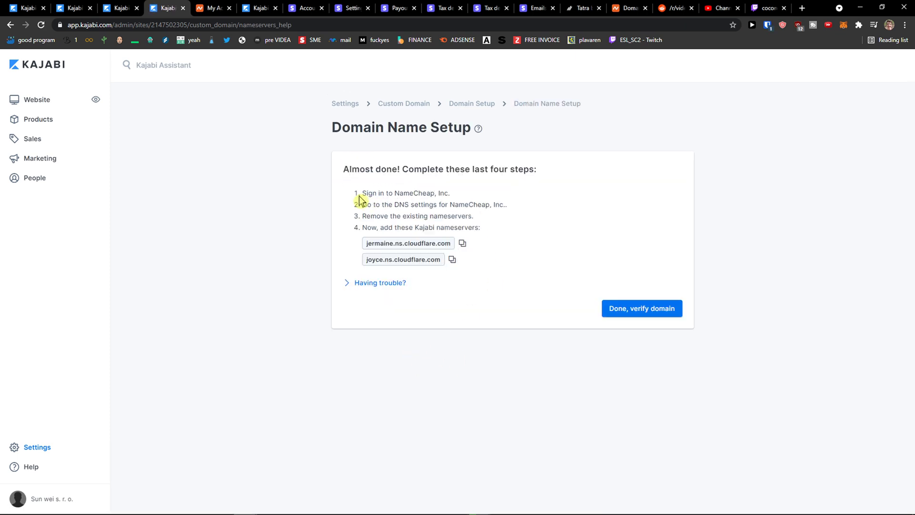
drag(362, 194, 431, 194)
click(209, 8)
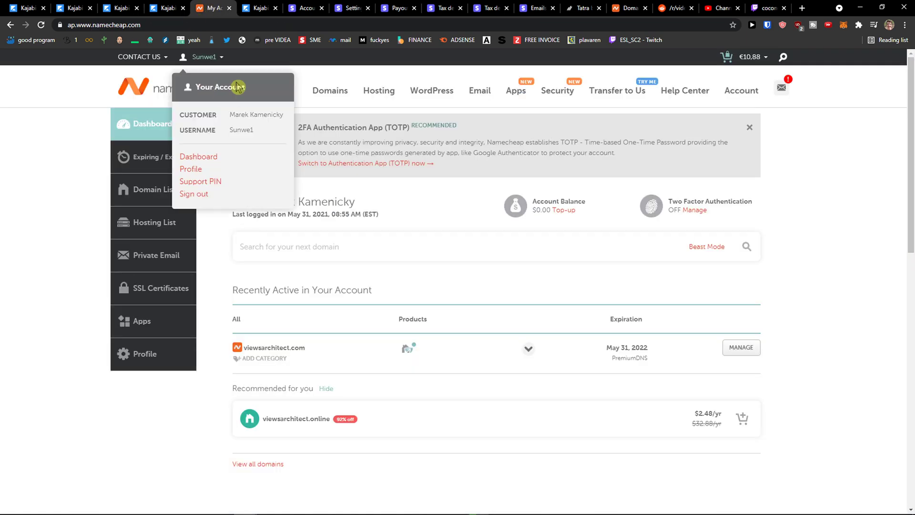
scroll(148, 133, down, 1)
scroll(149, 133, up, 1)
scroll(127, 145, down, 1)
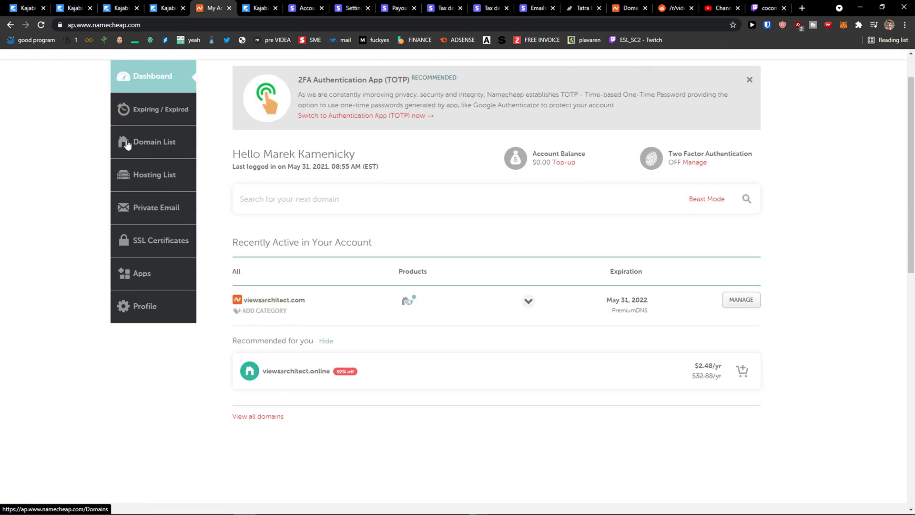
scroll(328, 393, up, 1)
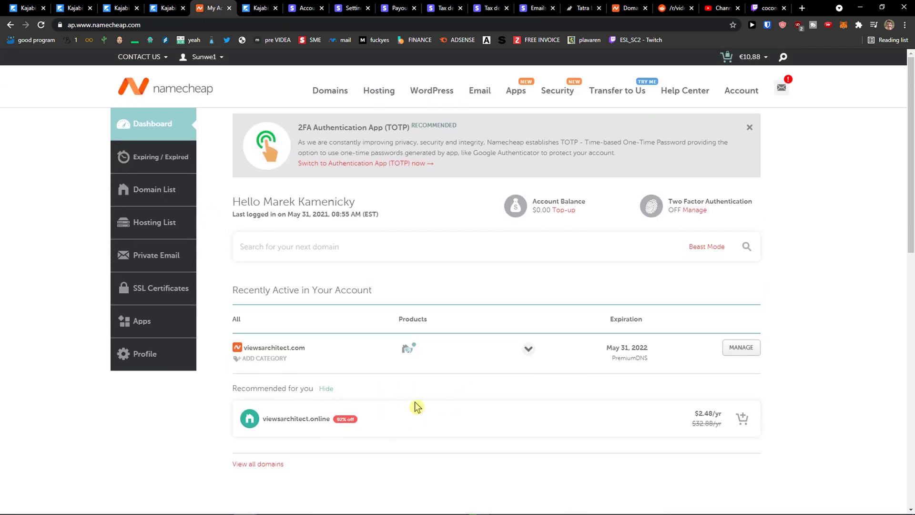
click(166, 8)
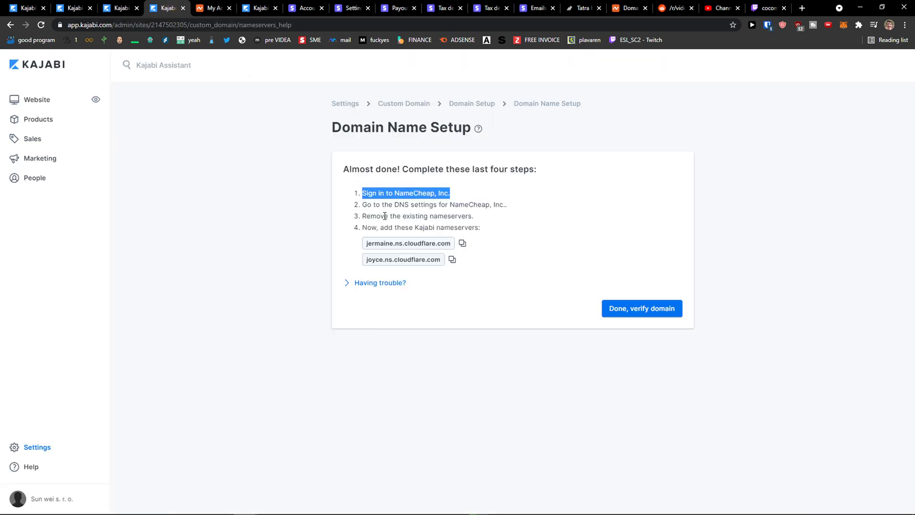
drag(362, 207, 521, 213)
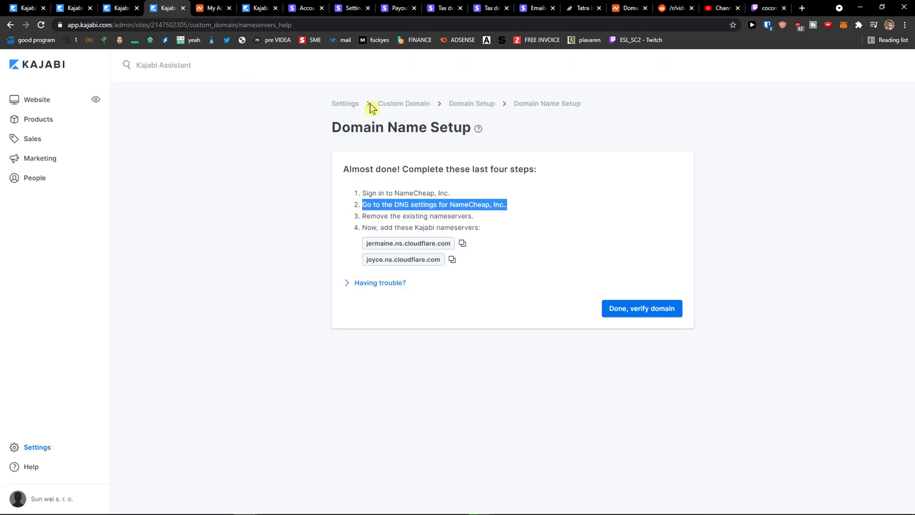
click(209, 8)
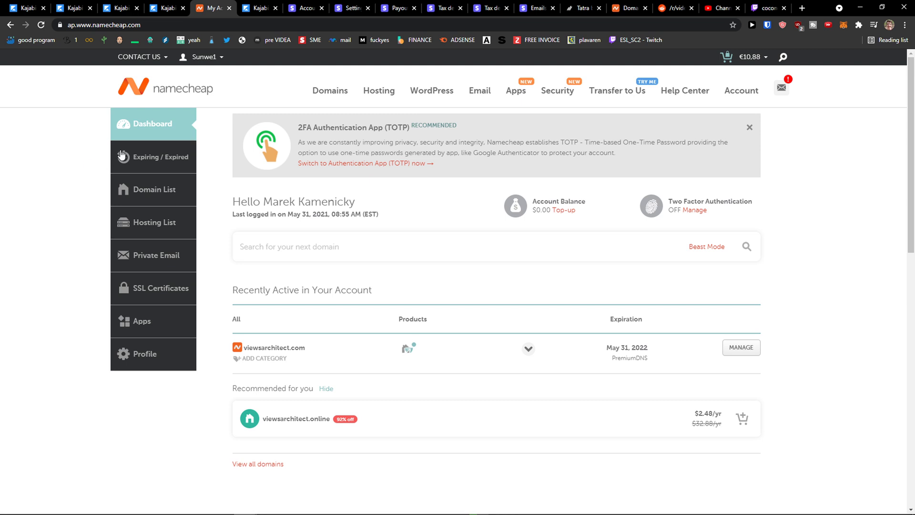
scroll(159, 158, down, 1)
scroll(159, 159, up, 1)
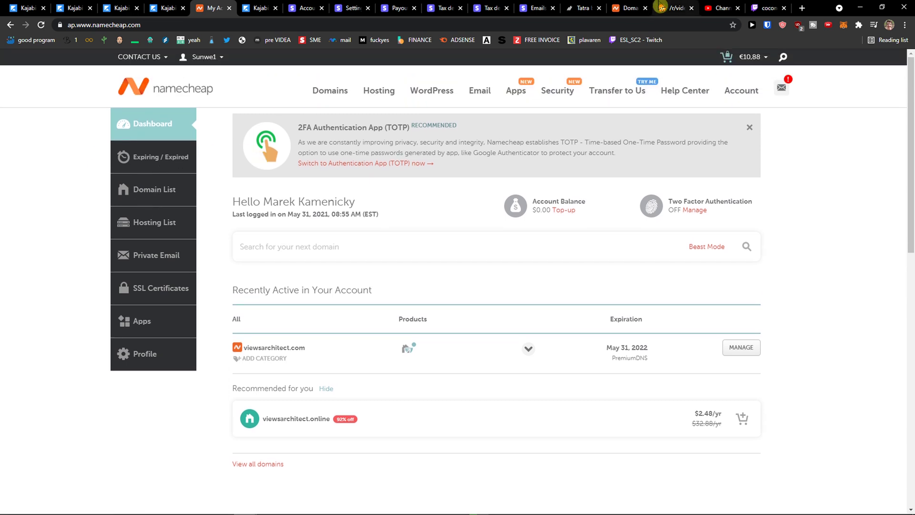
Step: Check viewsarchitect.com's products in Namecheap, then search Google for 'dns settings namecheap'
drag(630, 8, 214, 8)
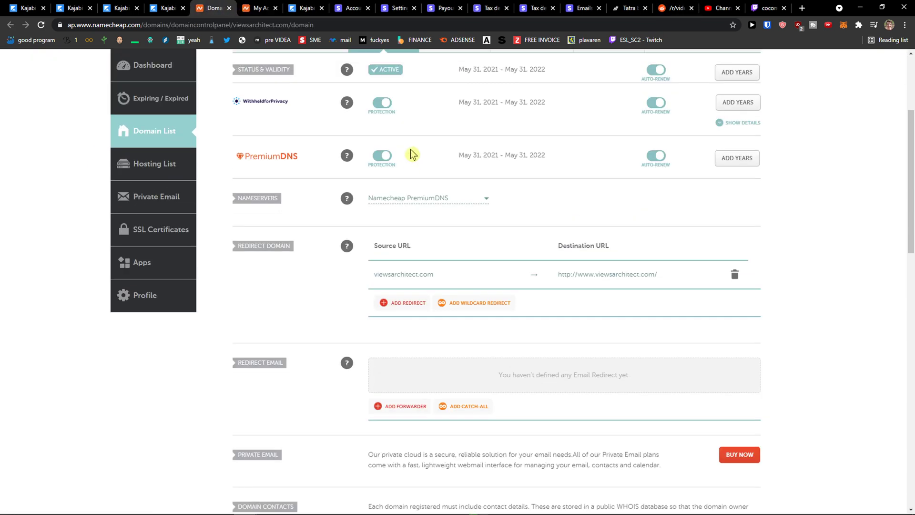
scroll(418, 156, up, 3)
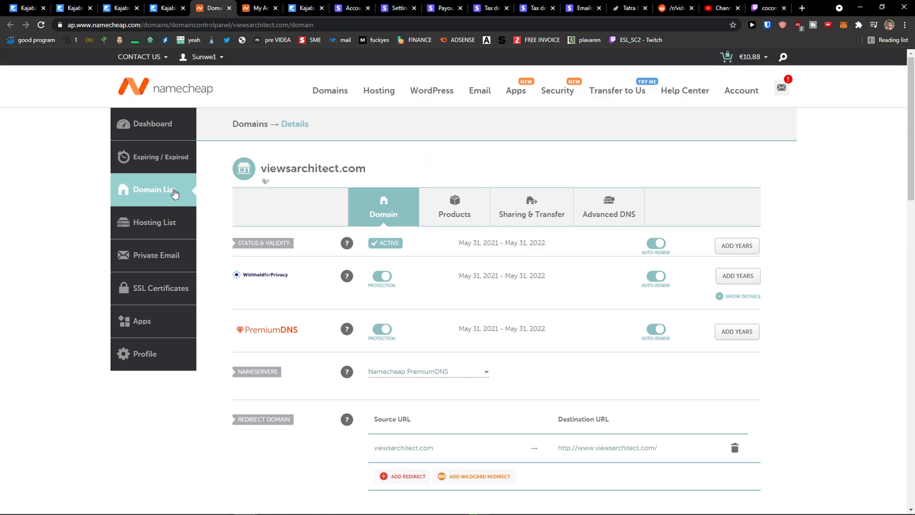
scroll(241, 233, down, 1)
scroll(371, 265, down, 1)
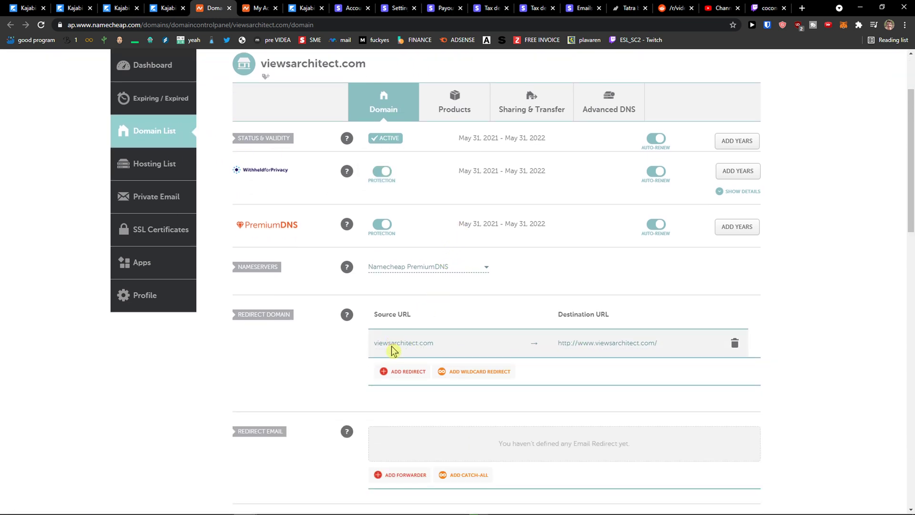
scroll(348, 341, down, 3)
scroll(347, 335, down, 2)
scroll(348, 329, up, 7)
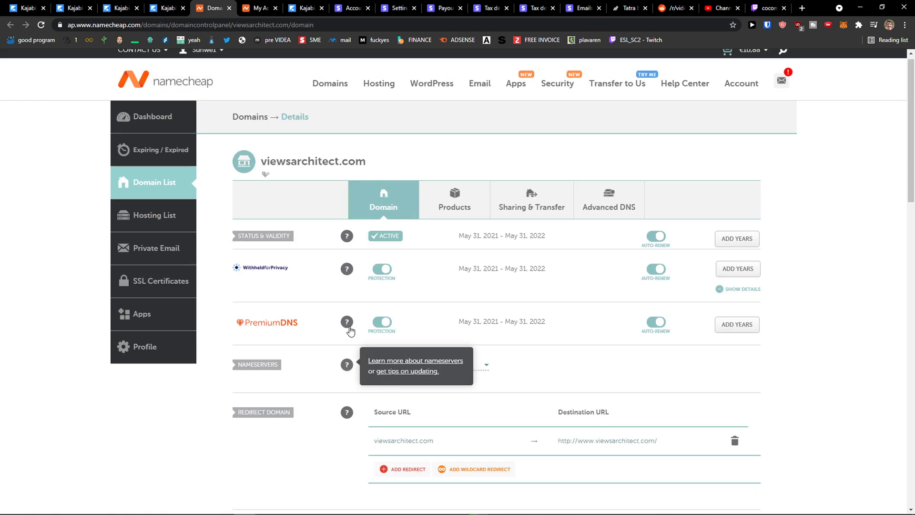
click(443, 221)
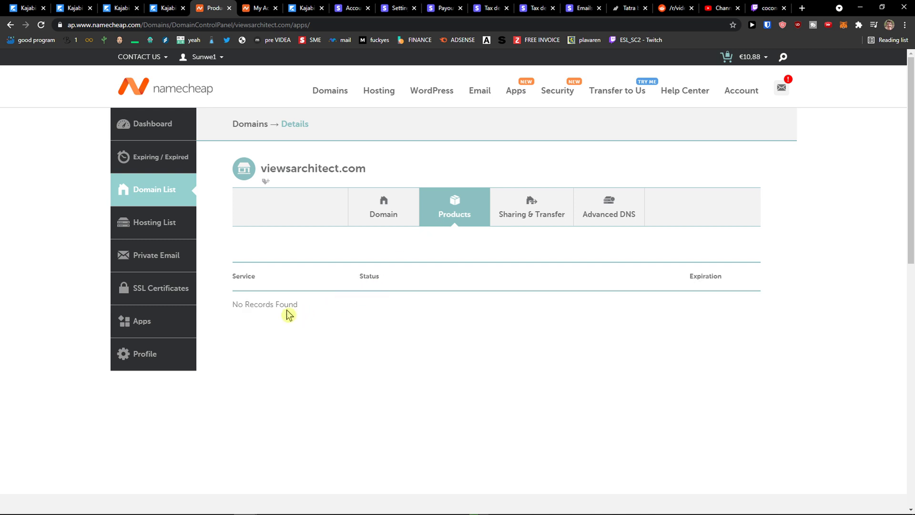
click(164, 128)
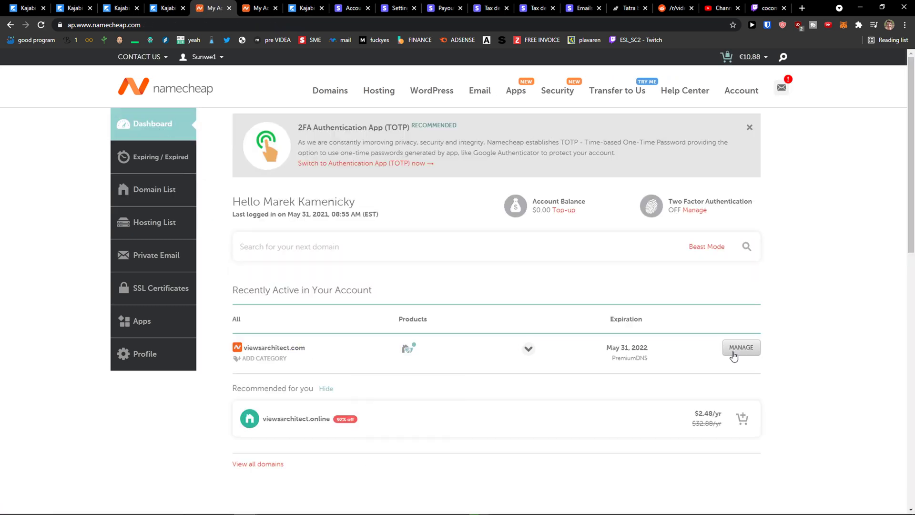
click(529, 350)
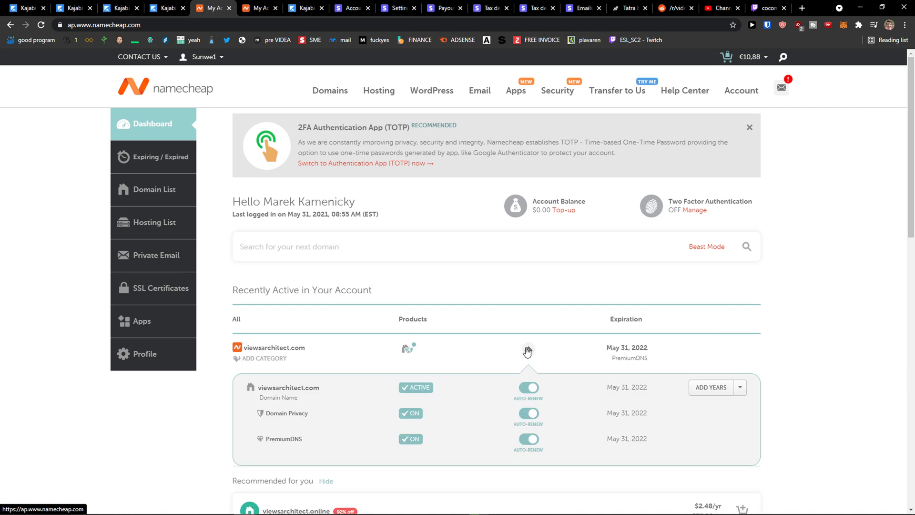
click(527, 351)
scroll(542, 350, down, 1)
scroll(668, 301, up, 1)
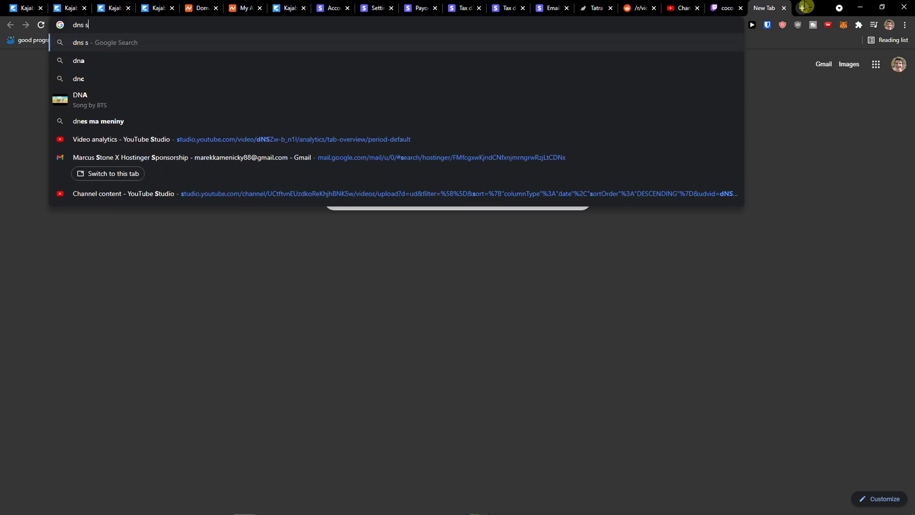
text(settings n)
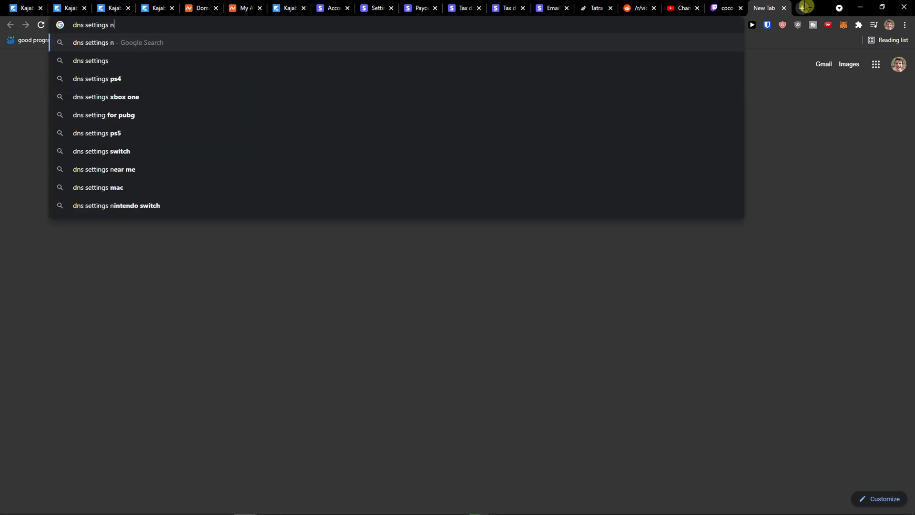
text(amecheap)
key(Return)
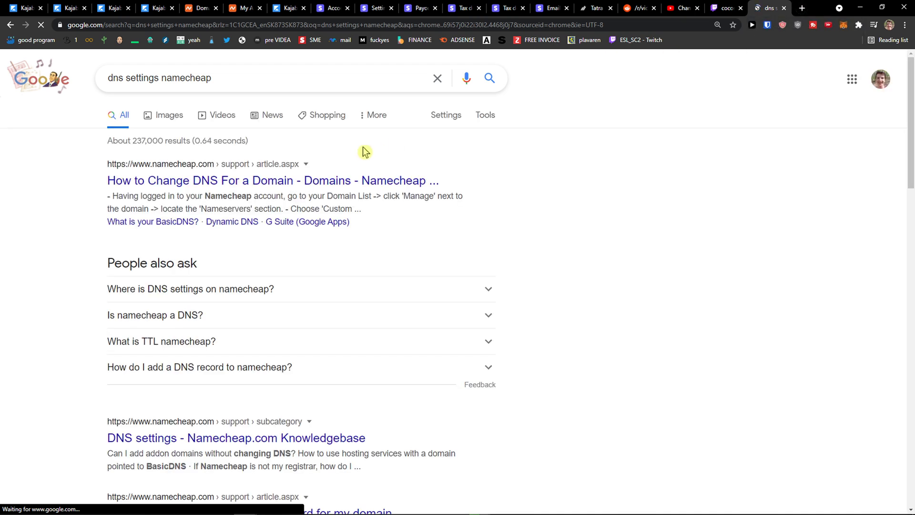
Step: Read the 'How to Change DNS For a Domain' guide, then return to viewsarchitect.com's management page
click(276, 190)
drag(773, 7, 243, 8)
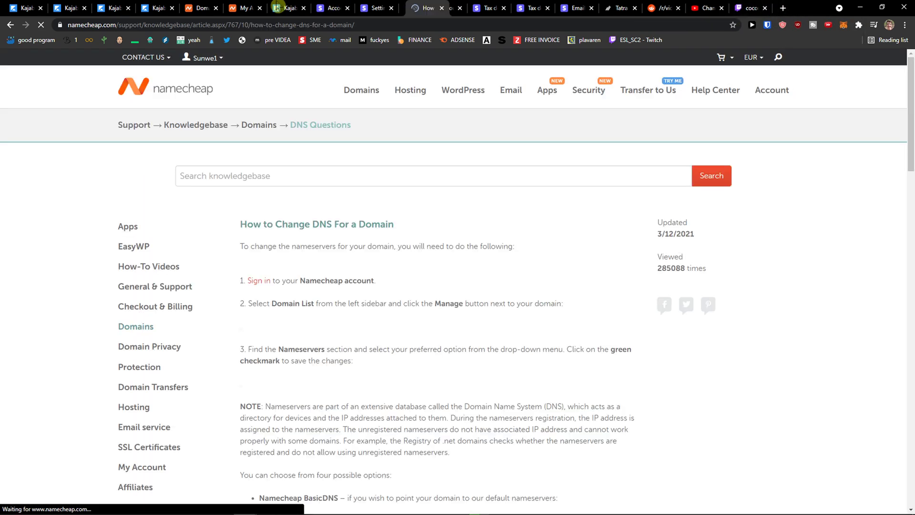
scroll(333, 197, down, 1)
scroll(332, 201, down, 1)
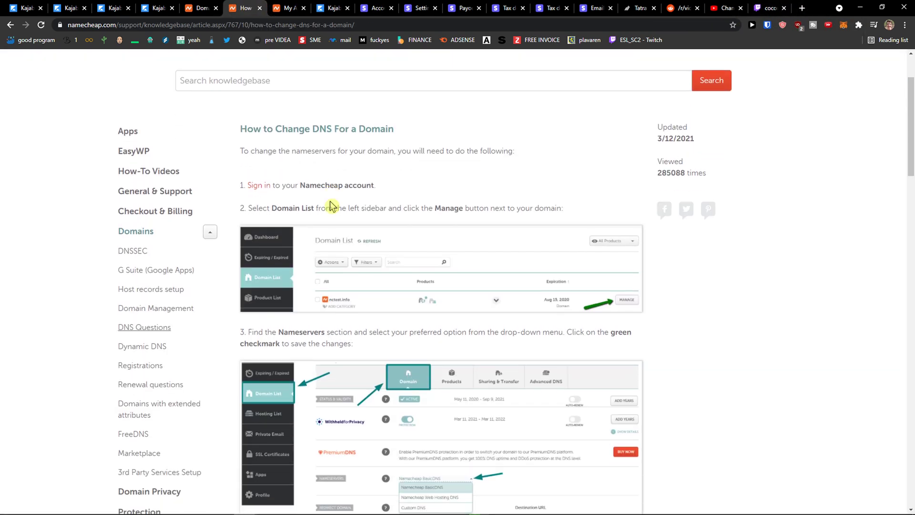
scroll(332, 202, down, 1)
scroll(332, 202, down, 1)
scroll(332, 205, down, 1)
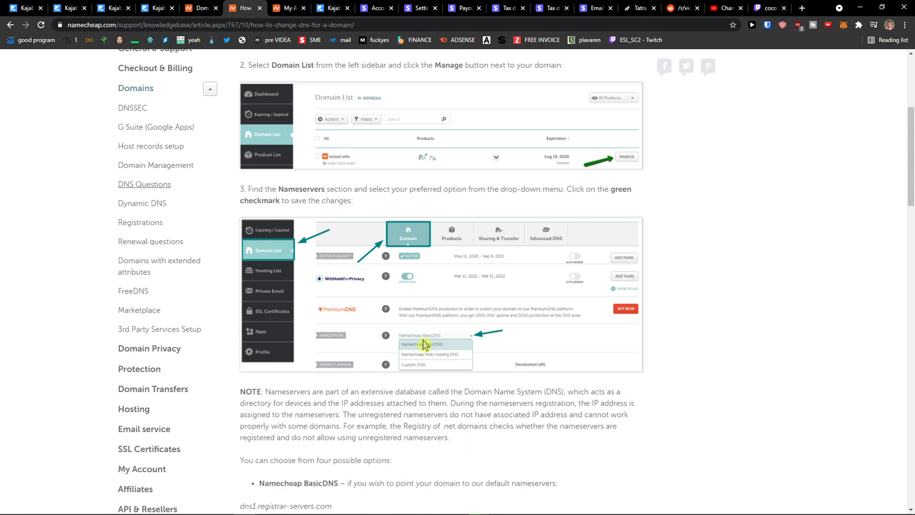
click(201, 8)
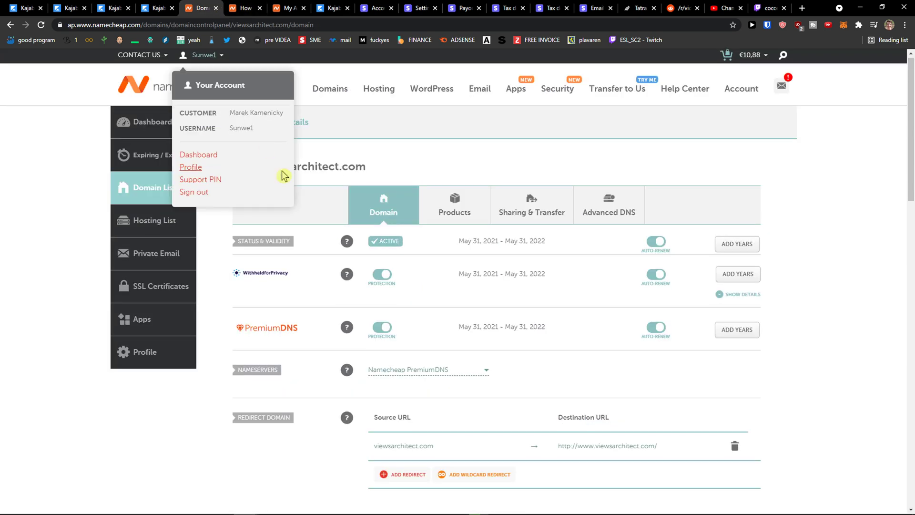
scroll(429, 250, down, 2)
Step: Select Custom DNS as viewsarchitect.com's nameserver type, after checking Kajabi's remove-nameservers step
click(479, 277)
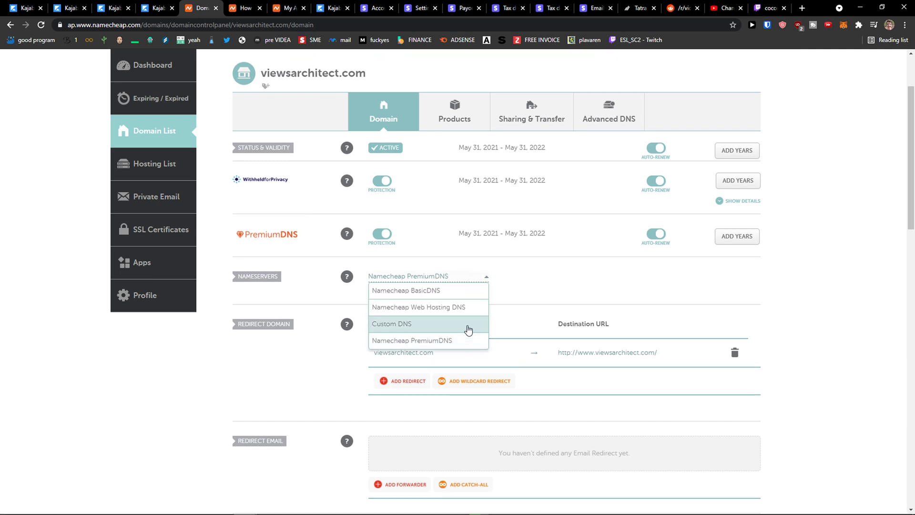
click(159, 7)
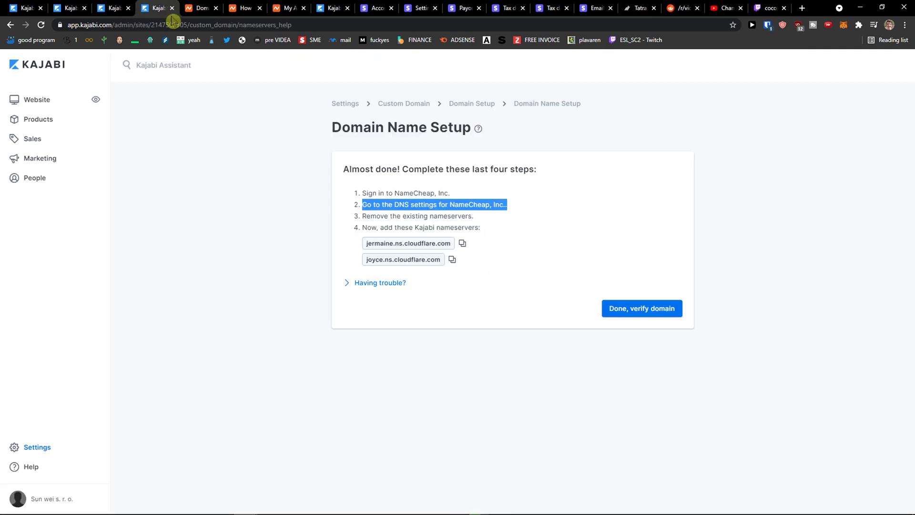
drag(362, 216, 467, 216)
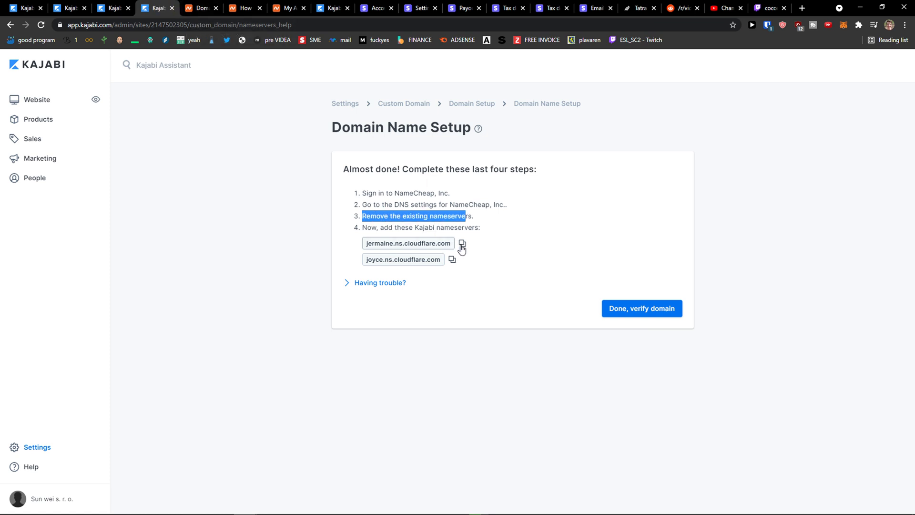
click(191, 9)
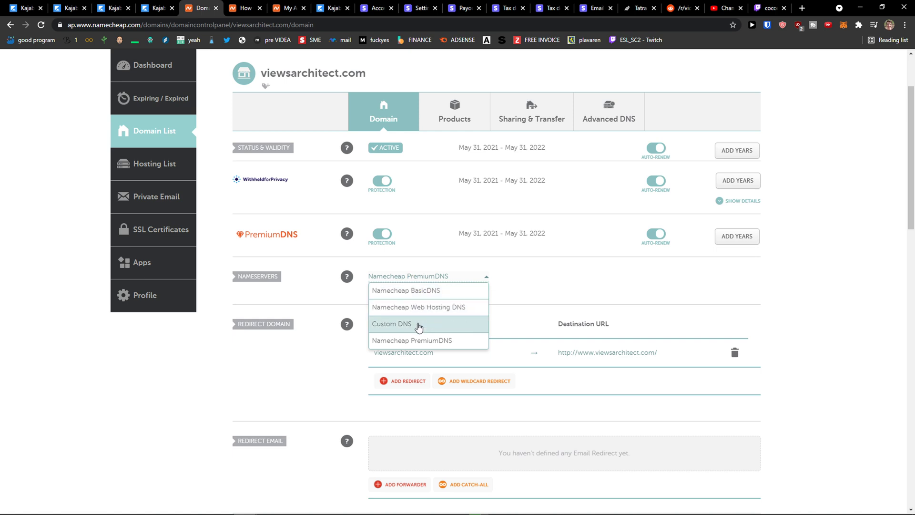
click(419, 326)
Step: Copy jermaine.ns.cloudflare.com from Kajabi into Namecheap's first nameserver field
click(346, 276)
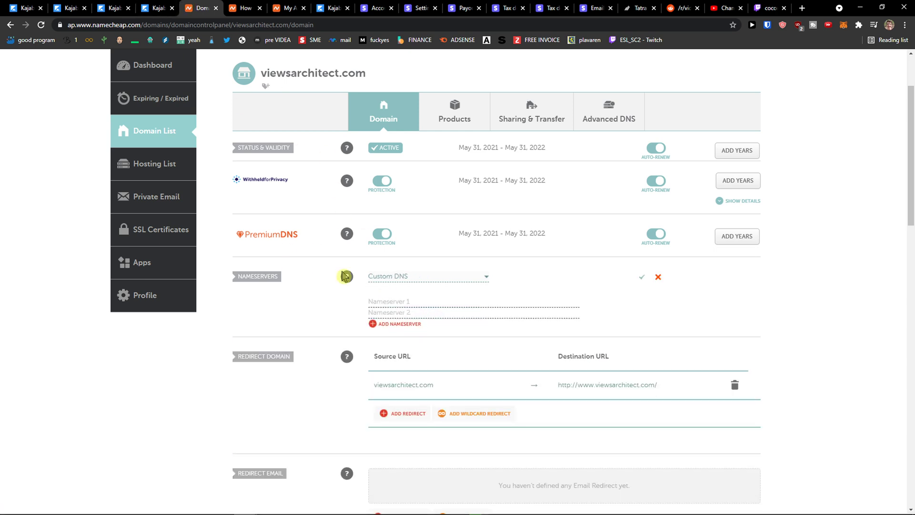
click(164, 8)
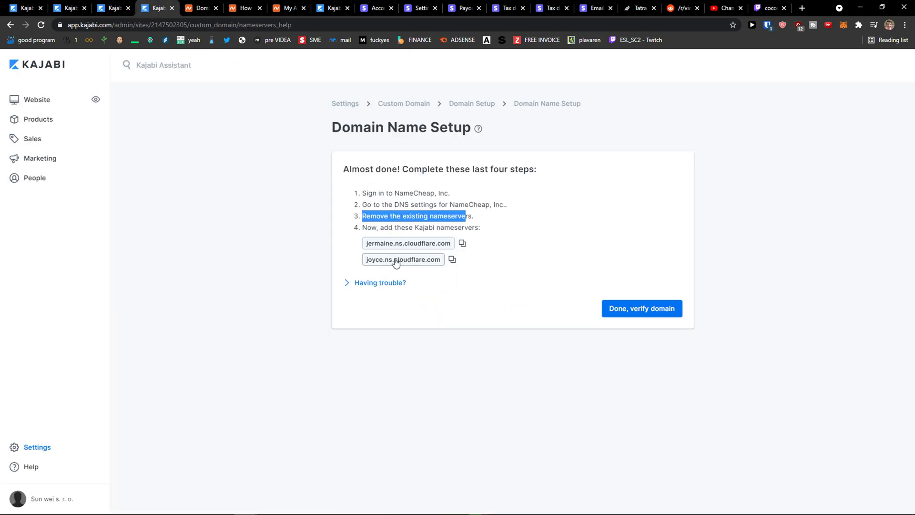
click(391, 243)
click(246, 8)
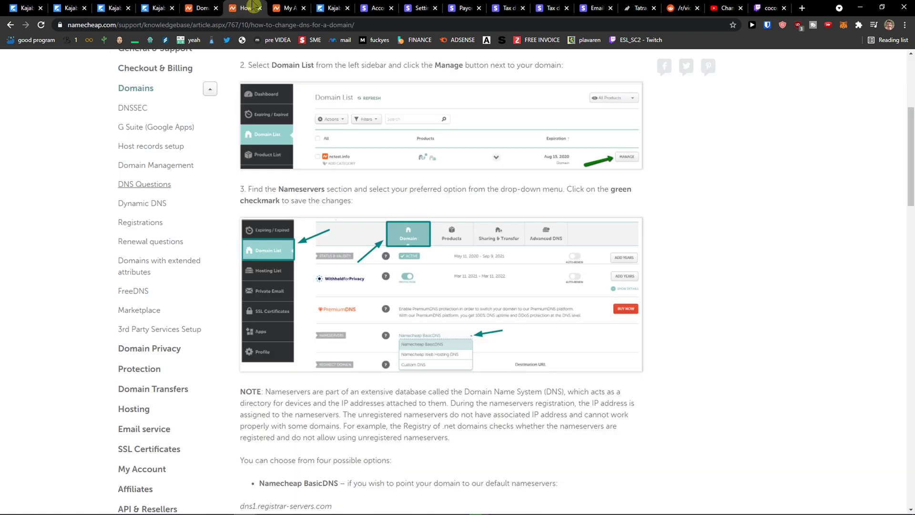
click(202, 9)
click(398, 301)
key(ctrl+v)
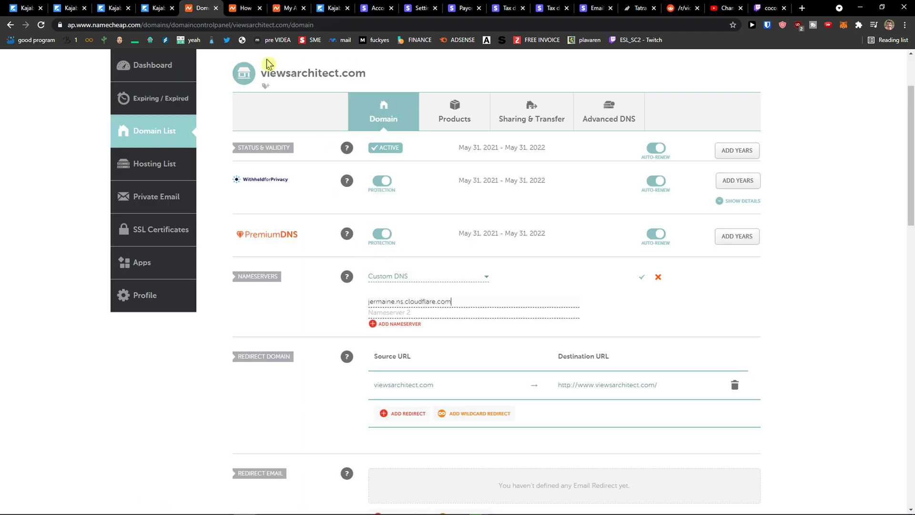
Step: Copy joyce.ns.cloudflare.com from Kajabi into the second nameserver field
click(159, 8)
click(401, 259)
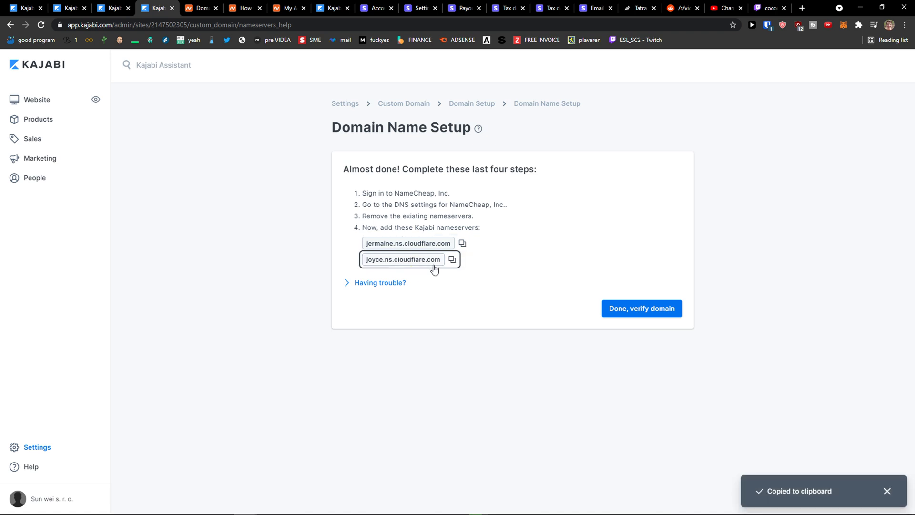
click(204, 9)
key(ctrl+v)
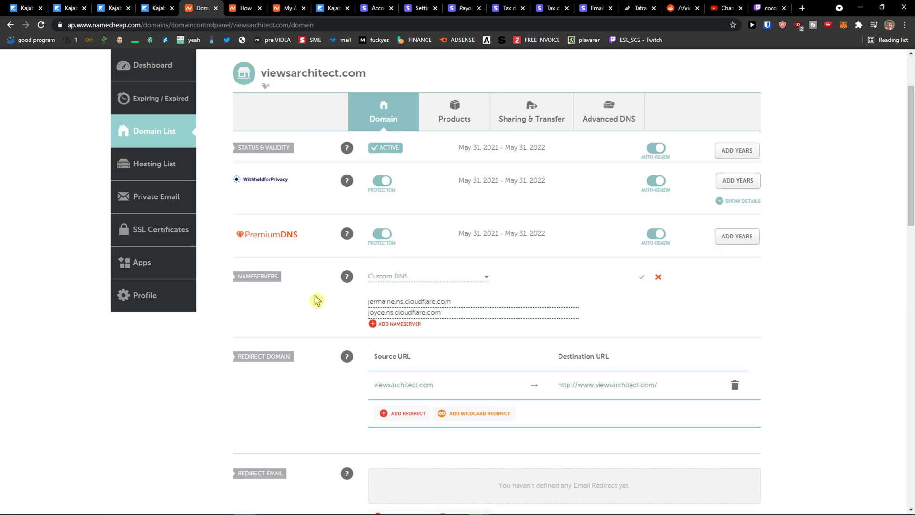
scroll(317, 301, up, 1)
scroll(317, 301, down, 3)
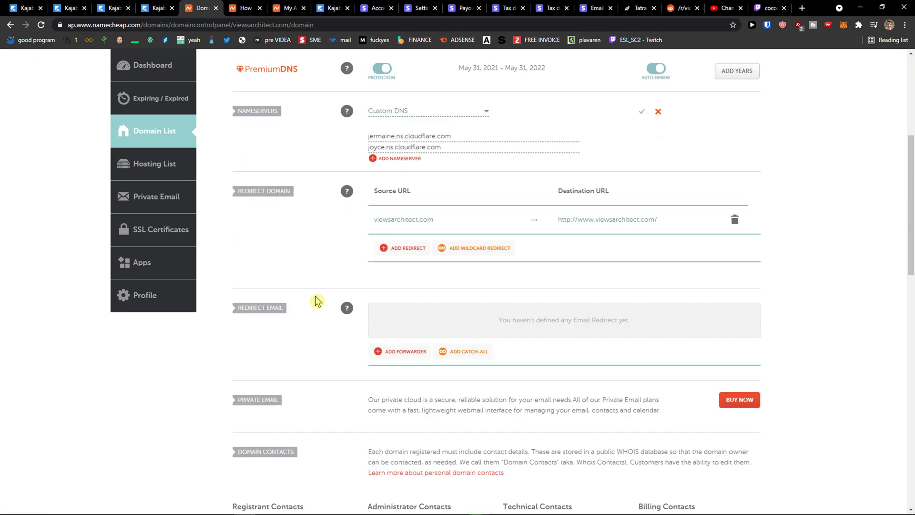
scroll(317, 300, down, 8)
scroll(317, 301, up, 1)
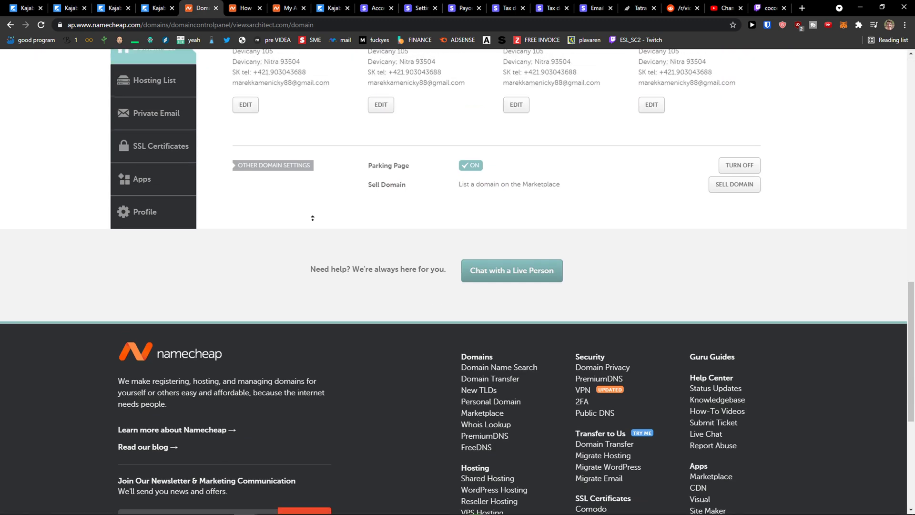
scroll(312, 218, up, 10)
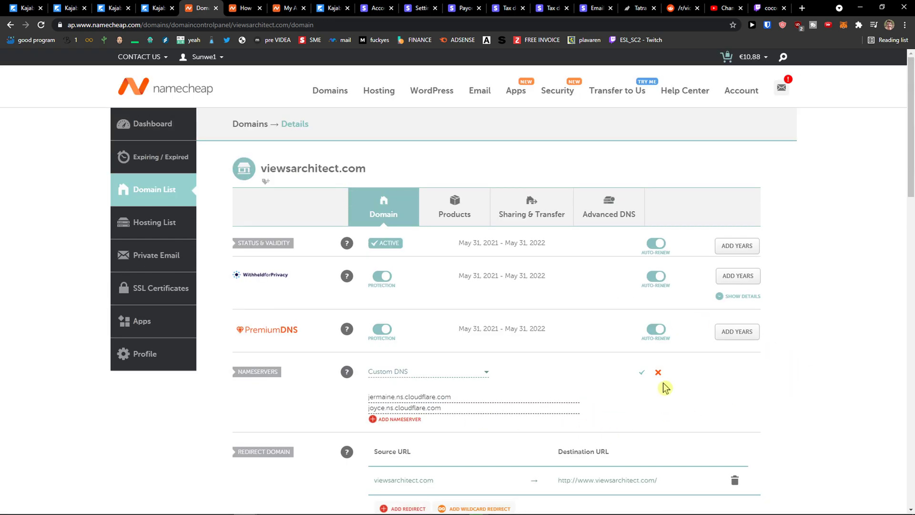
Step: Save the Cloudflare nameservers in Namecheap and choose 'Done, verify domain' in Kajabi
click(642, 375)
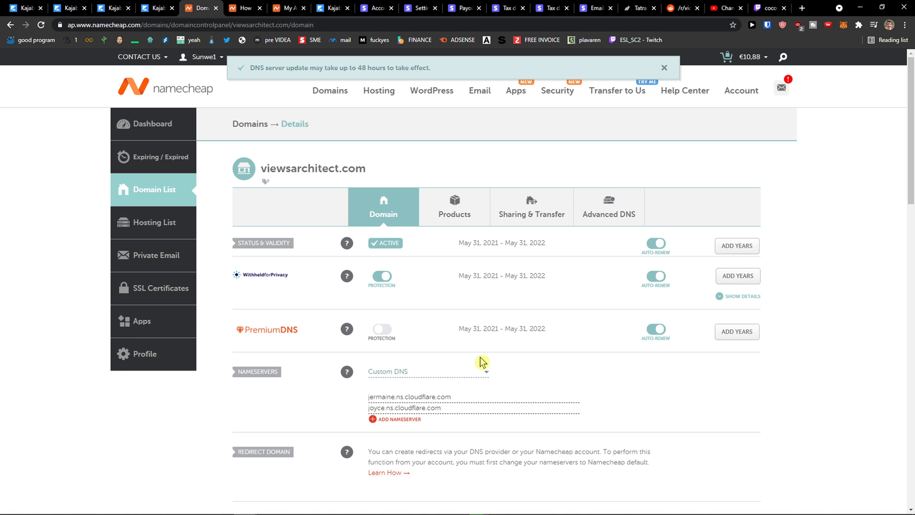
click(163, 7)
click(628, 311)
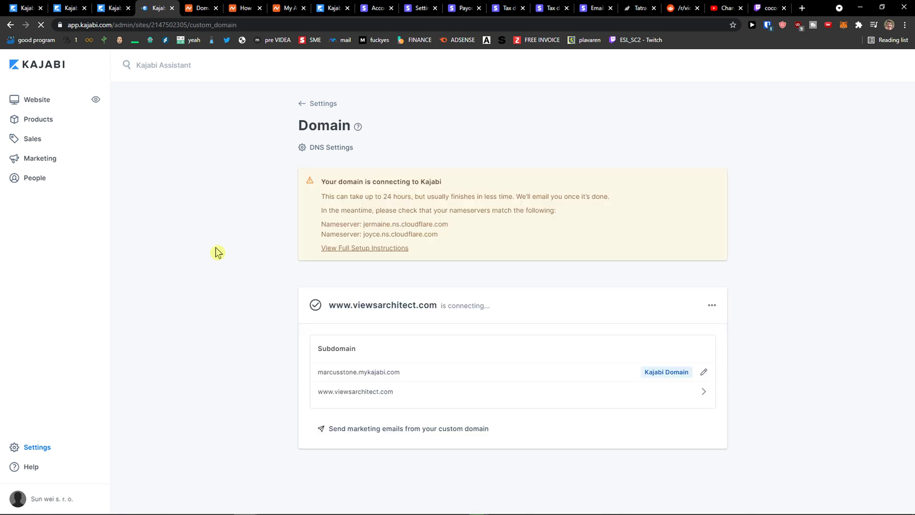
Step: Read Kajabi's notice: connecting may take 24 hours; nameservers should match the Cloudflare pair
mouse_move(323, 196)
mouse_down()
mouse_move(527, 208)
mouse_move(562, 198)
mouse_move(571, 225)
mouse_up()
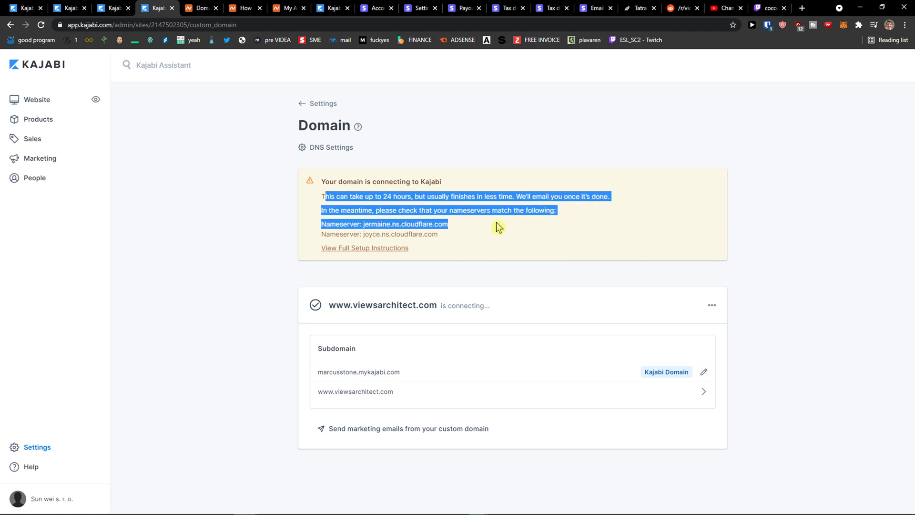
mouse_move(498, 227)
mouse_down()
mouse_move(425, 208)
mouse_move(416, 196)
mouse_move(460, 227)
mouse_up()
click(465, 226)
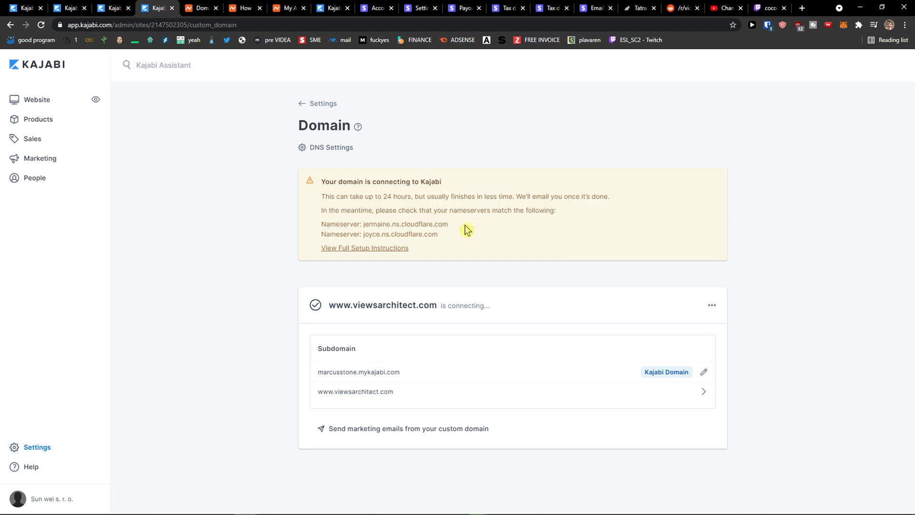